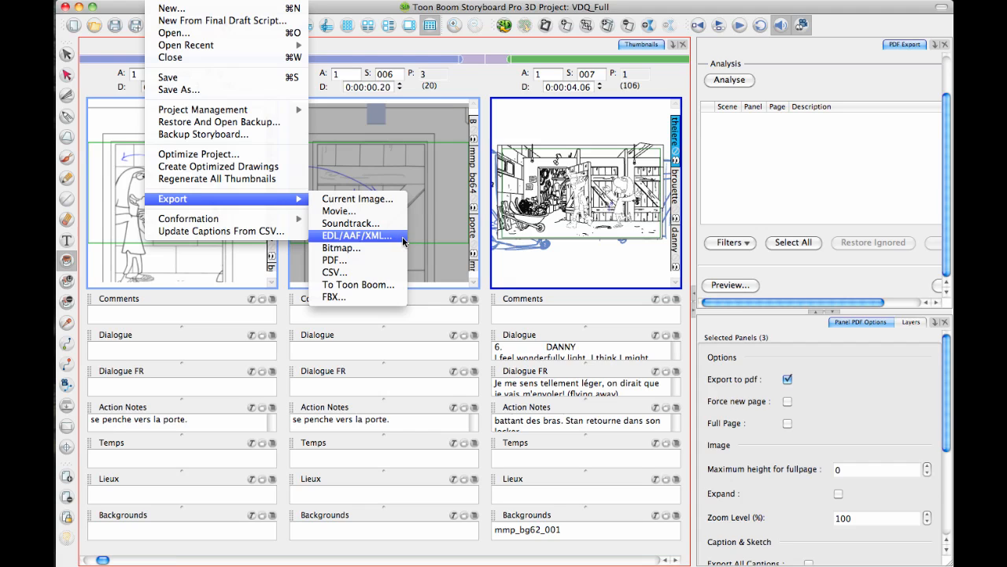
- Open the EDL/AAF/XML export settings for the storyboard project
left_click(402, 239)
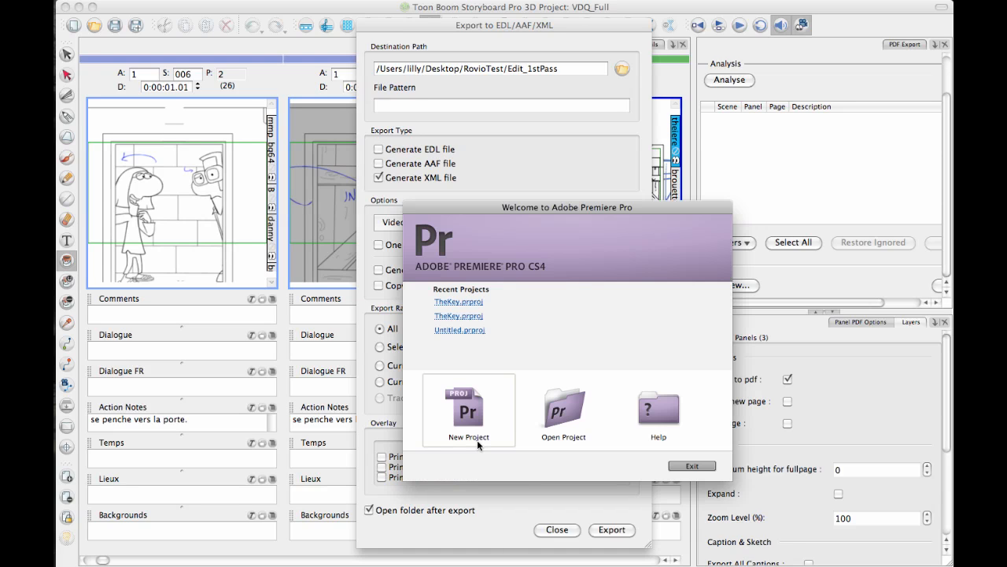
- Switch to Adobe Premiere Pro and open the most recent project TheKey.prproj, skipping all missing media files
left_click(473, 303)
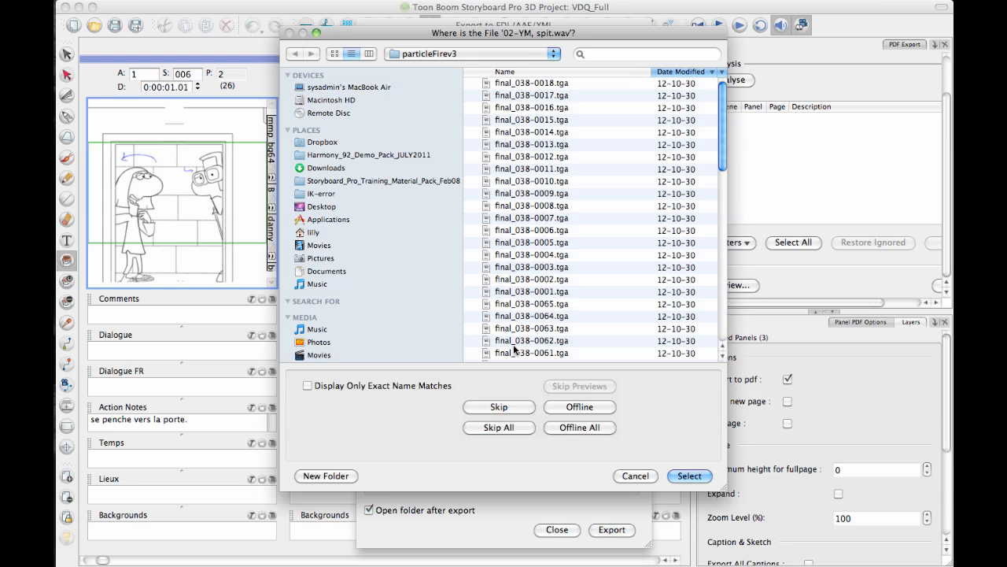
left_click(501, 429)
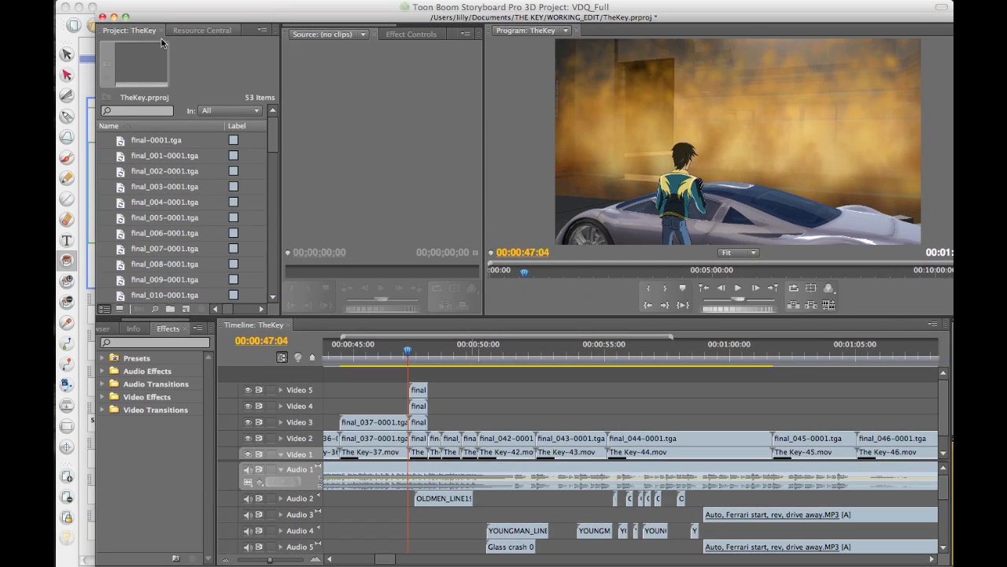
left_click(126, 18)
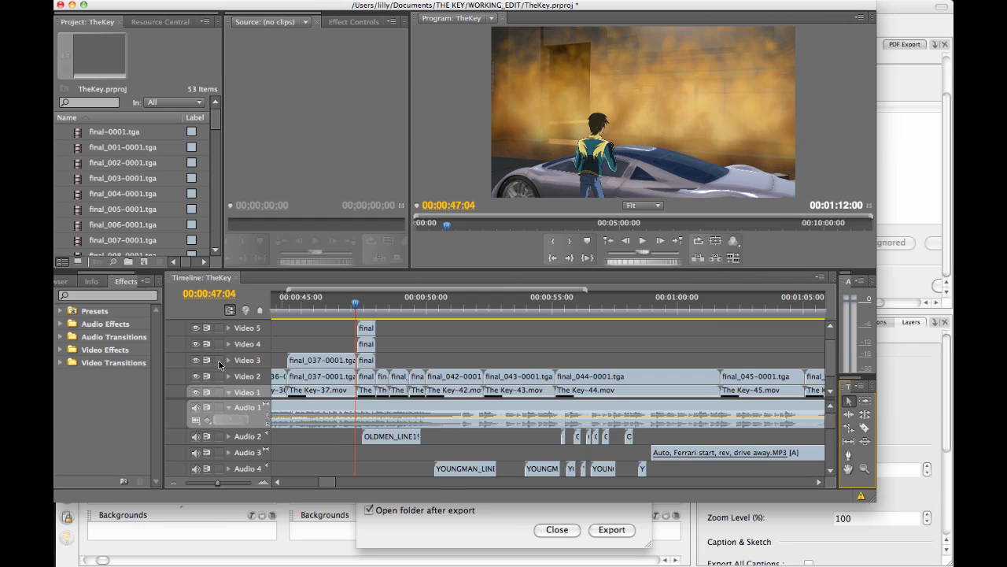
- Hide the output of tracks Video 2 to Video 5 and scrub the Video 1 animatic, ending at 00:00:30:13
left_click(196, 377)
left_click(195, 359)
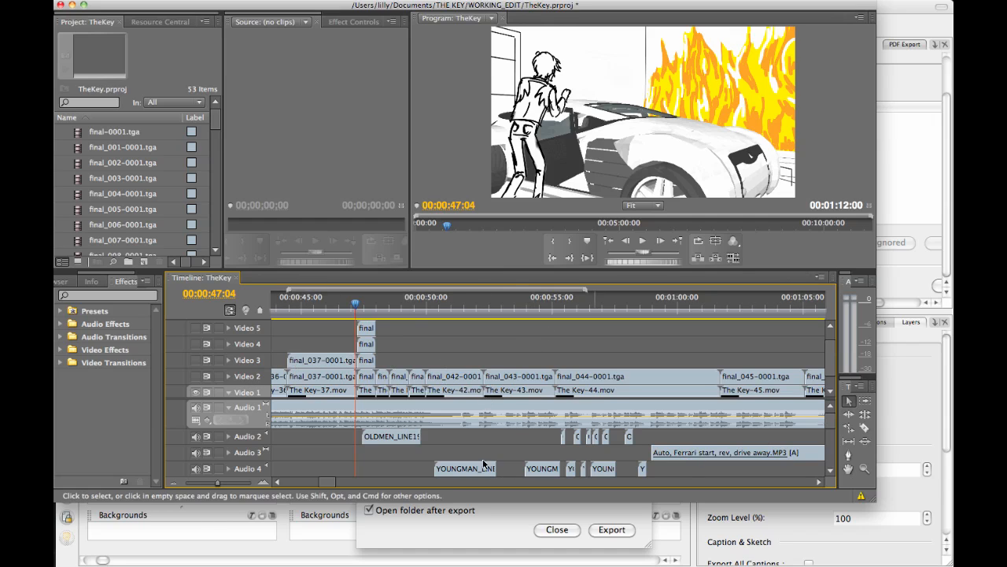
left_click_drag(328, 481, 307, 479)
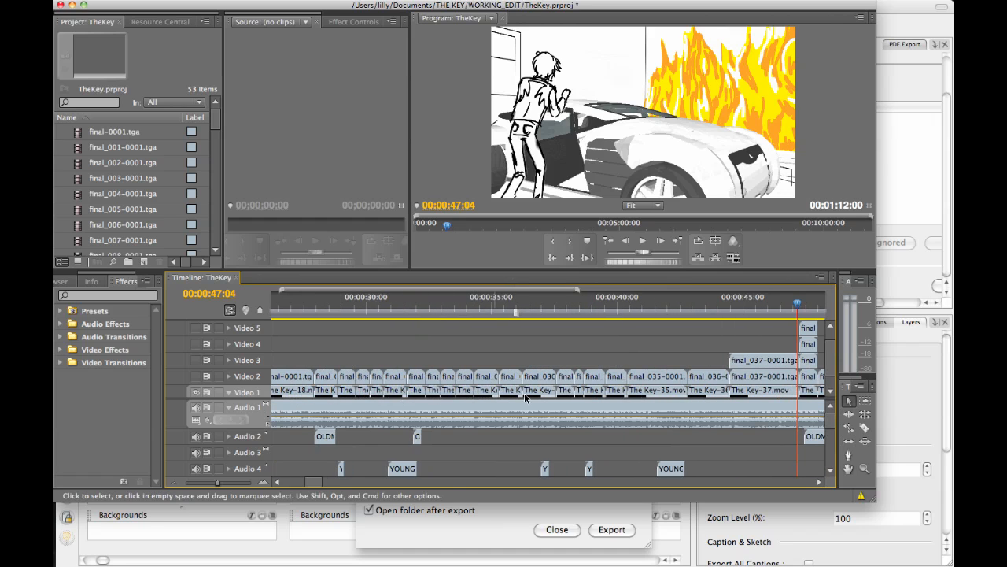
left_click(460, 301)
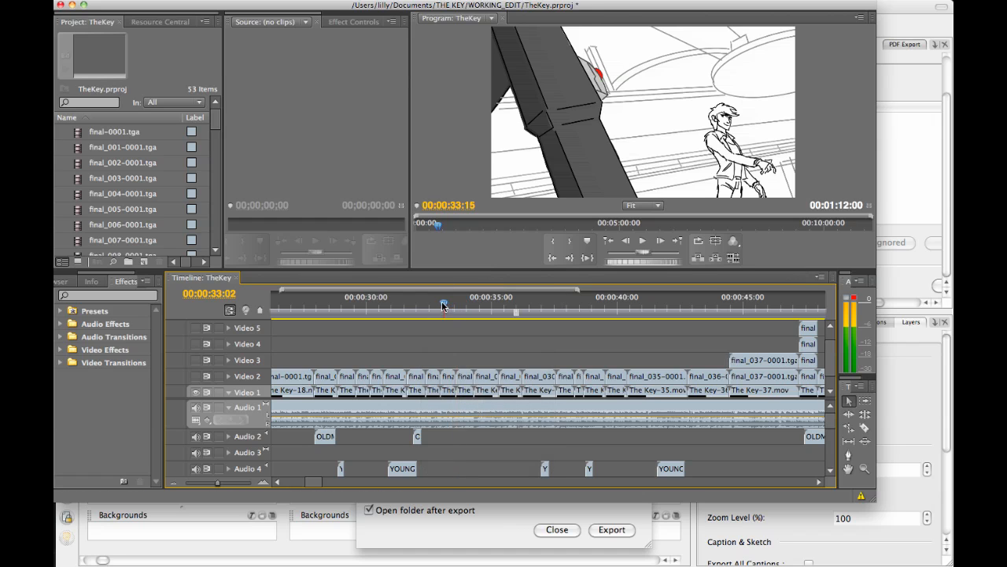
left_click_drag(458, 314, 331, 308)
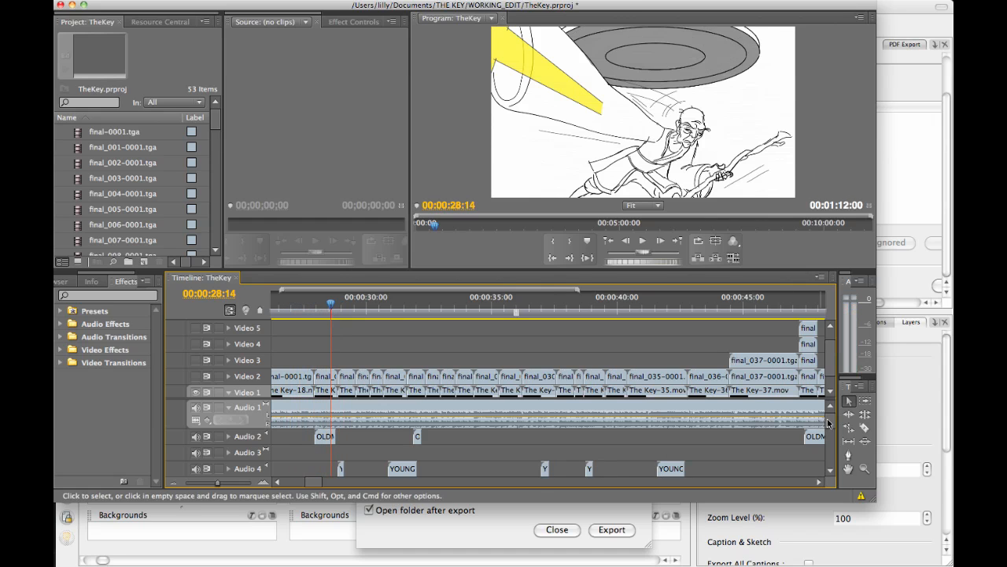
mouse_move(829, 423)
left_mouse_down()
mouse_move(829, 458)
mouse_move(829, 413)
left_mouse_up()
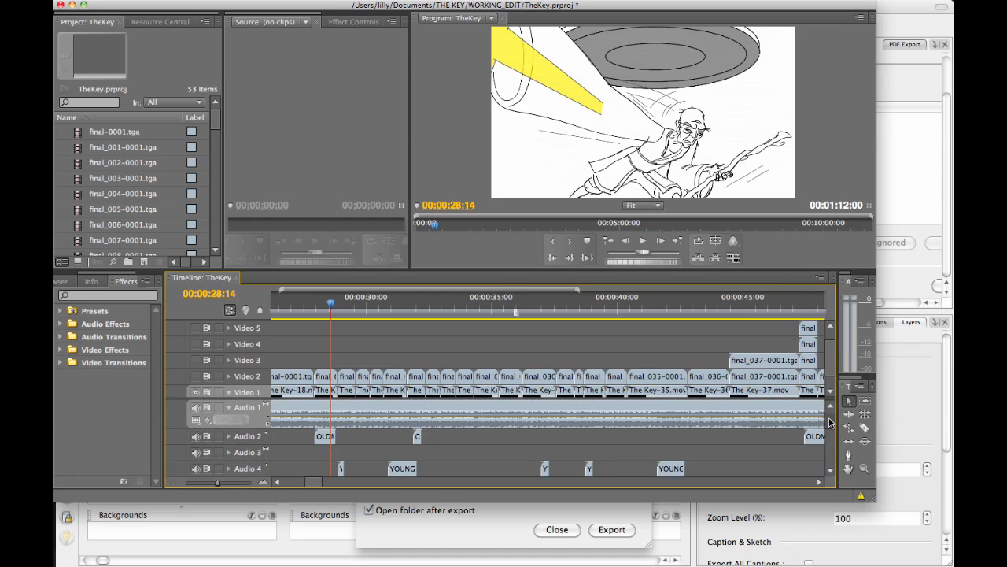
left_click_drag(330, 307, 380, 307)
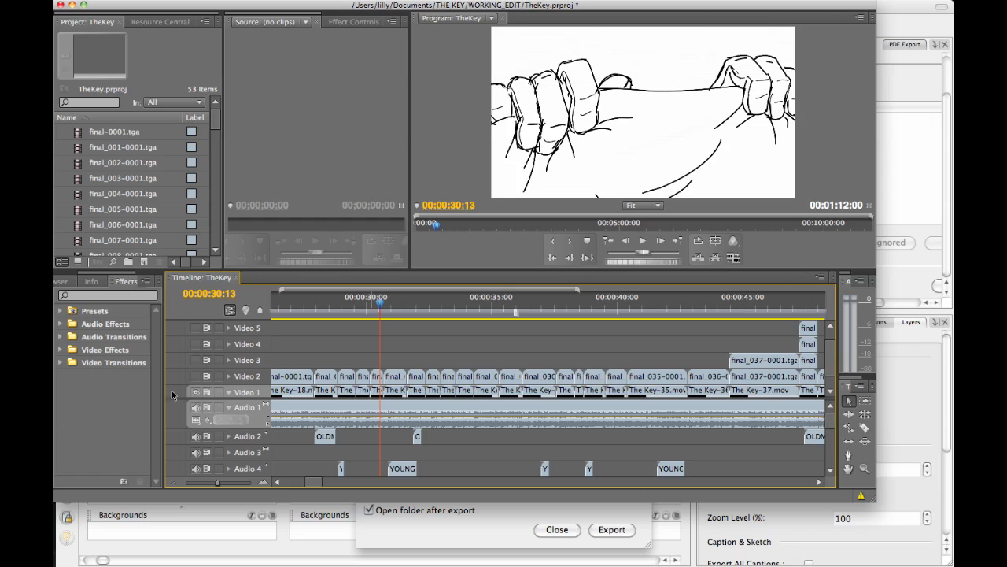
- Show the Video 2 track again and scrub through its rendered shots, ending at 00:00:47:11
left_click(196, 376)
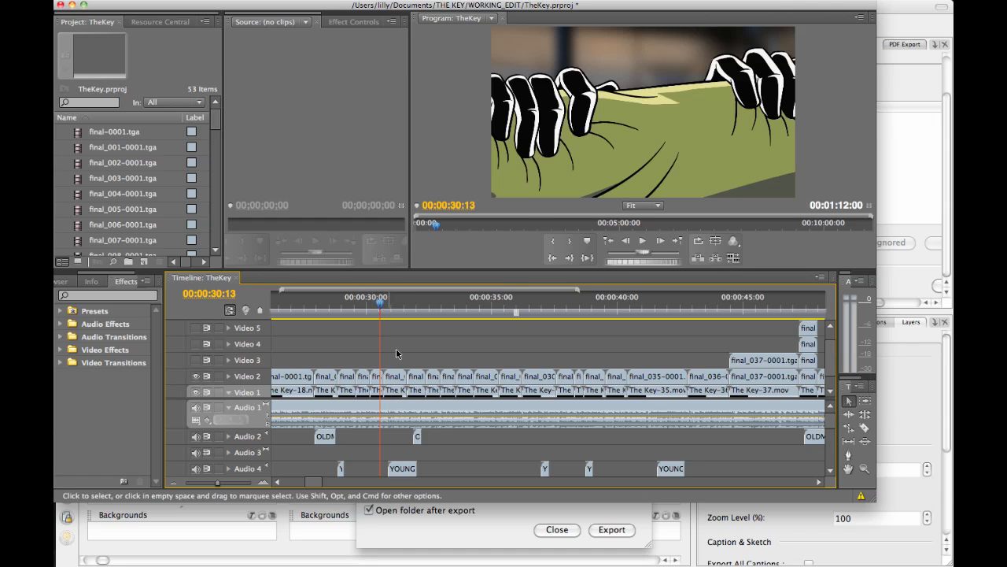
left_click_drag(379, 304, 433, 305)
left_click_drag(312, 481, 330, 481)
left_click(346, 310)
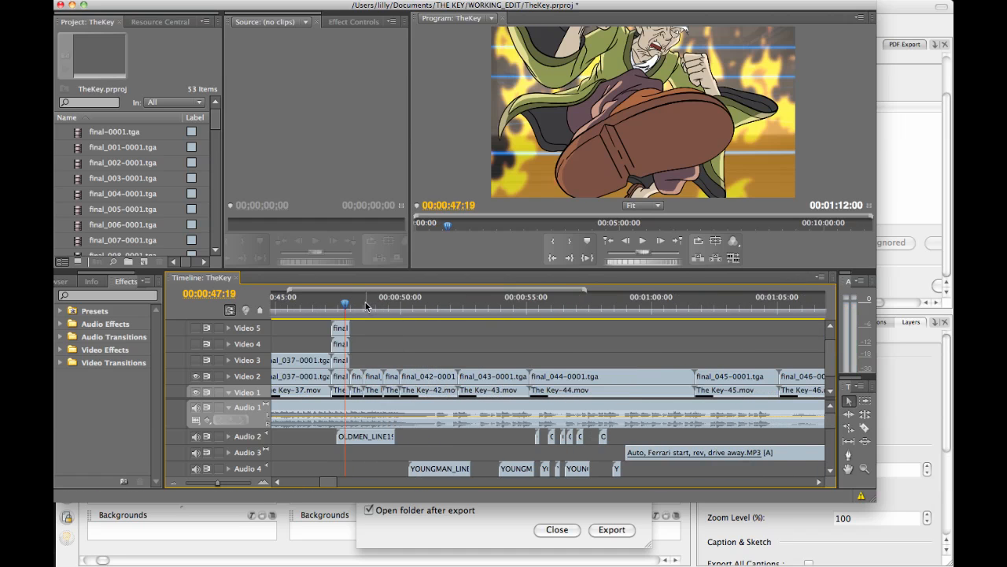
left_click_drag(345, 308, 337, 307)
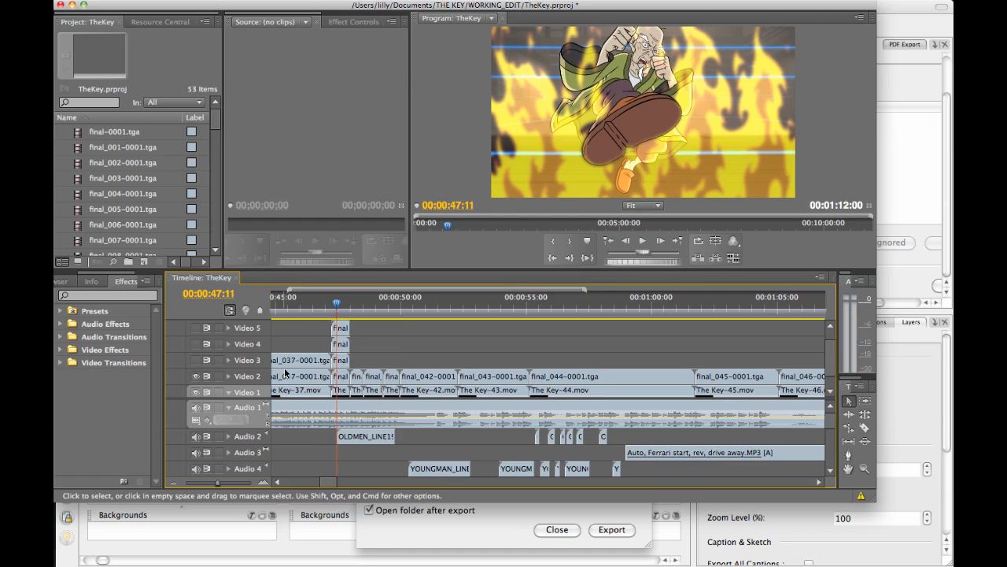
- Turn on the output of Video 3, Video 4 and Video 5 and view the layered shot at 00:00:47:09
left_click(196, 361)
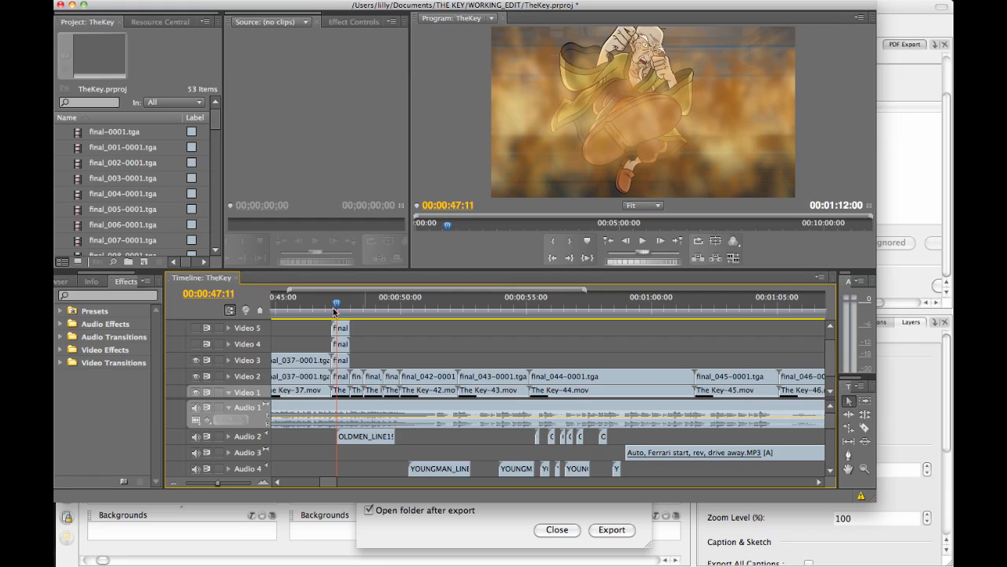
left_click(196, 344)
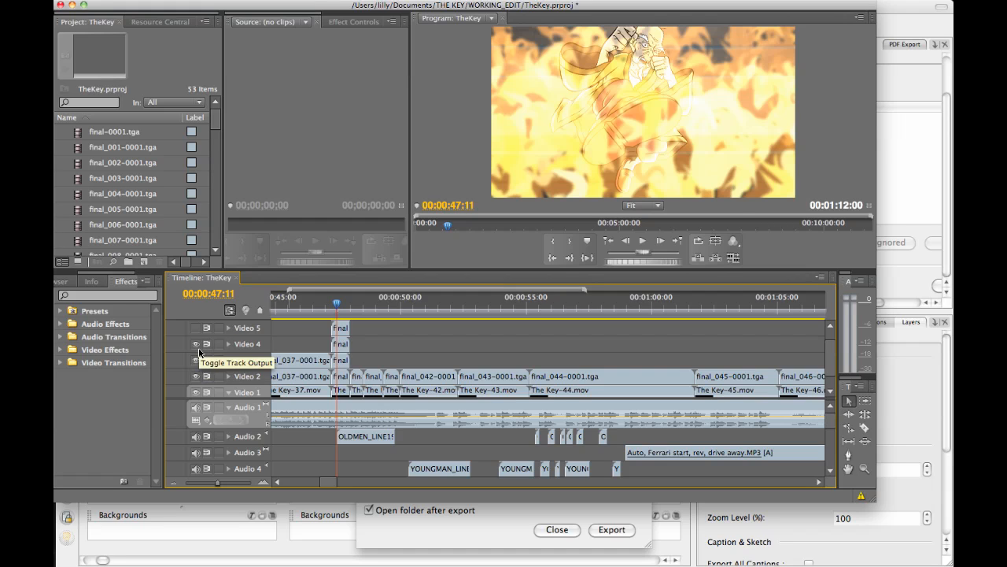
left_click(196, 327)
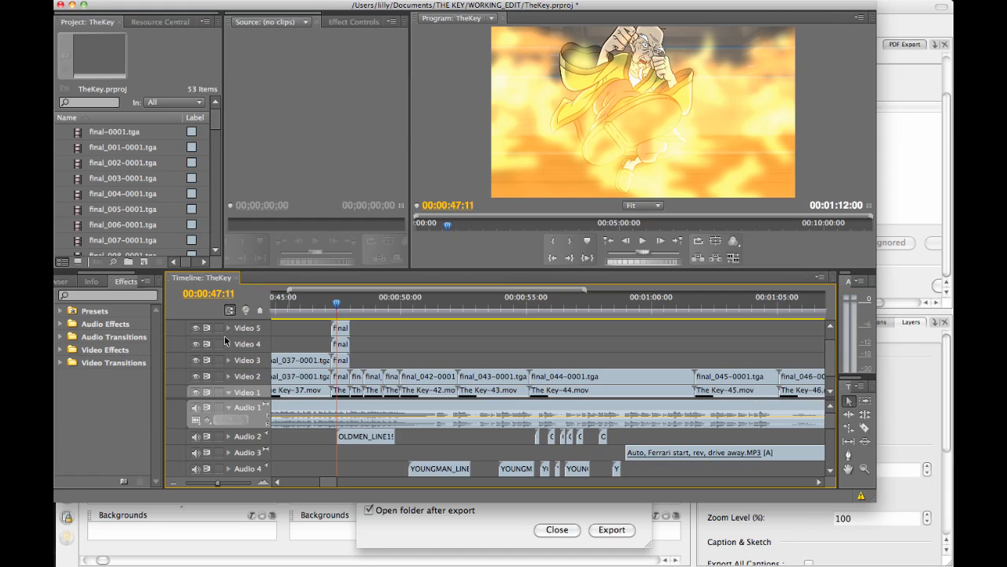
mouse_move(338, 304)
left_mouse_down()
mouse_move(345, 315)
mouse_move(334, 316)
left_mouse_up()
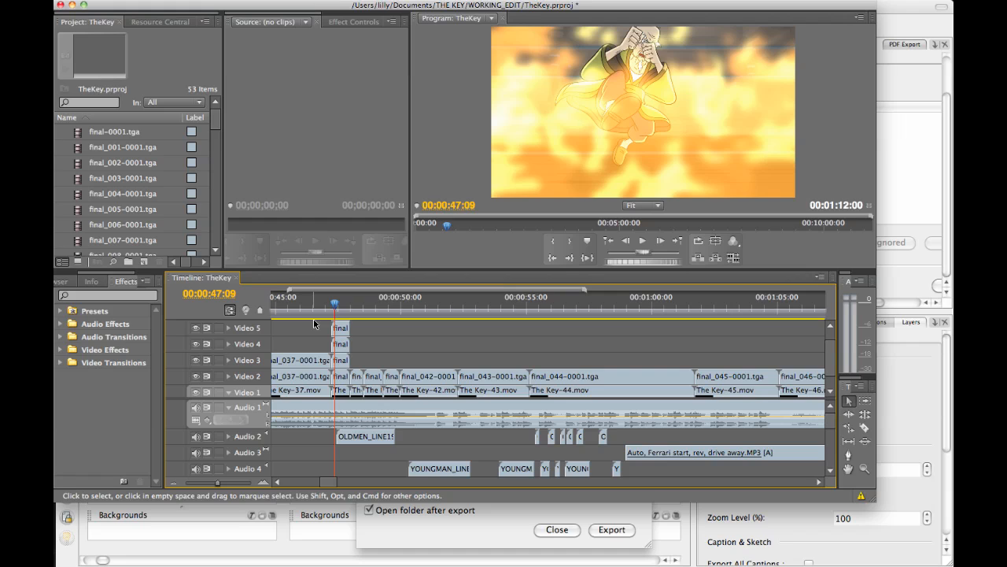
- Review the edit at 00:01:09:18 and 00:00:46:05, and select the final_035 clip on Video 2
left_click_drag(335, 482, 349, 482)
left_click(469, 301)
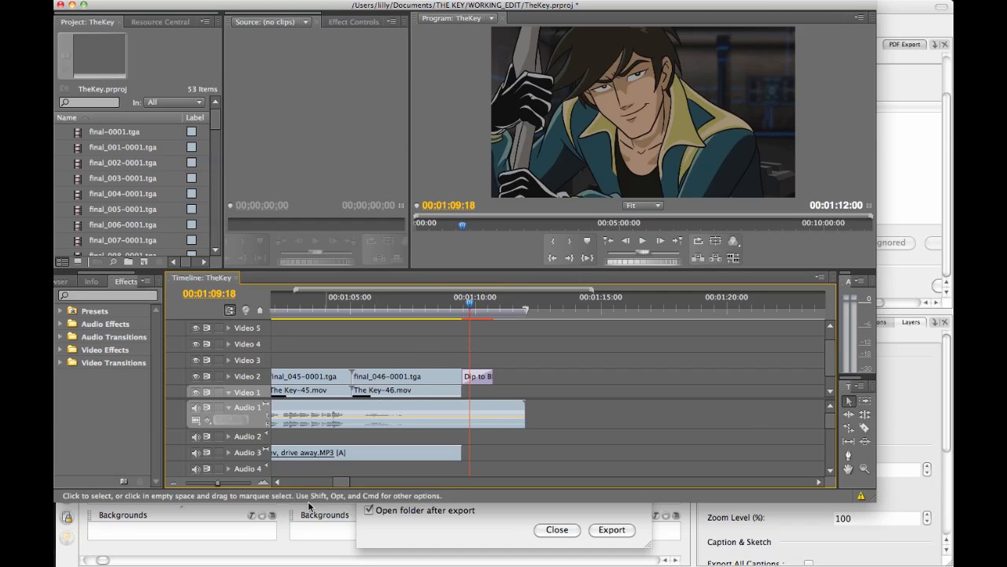
left_click_drag(343, 482, 326, 480)
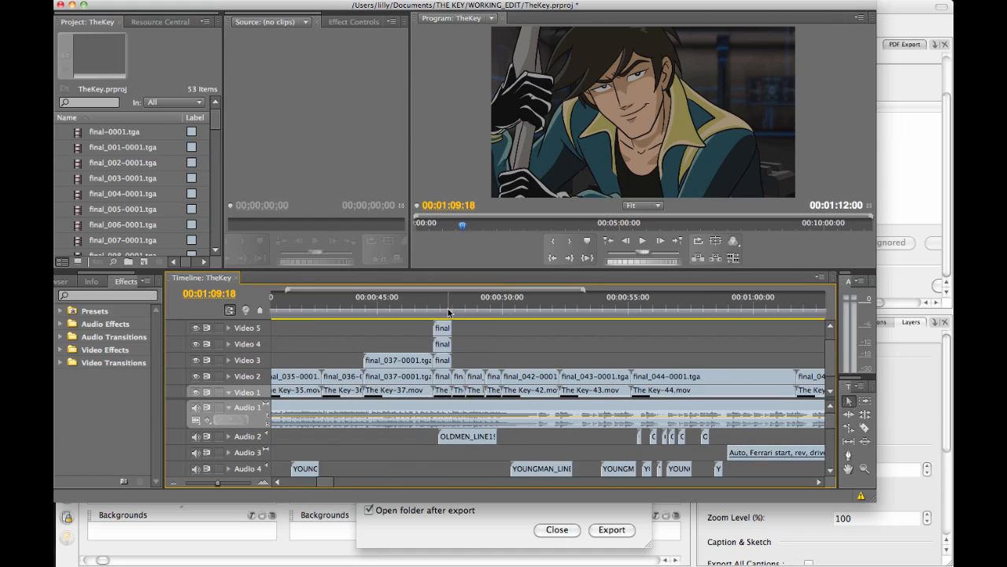
left_click(408, 304)
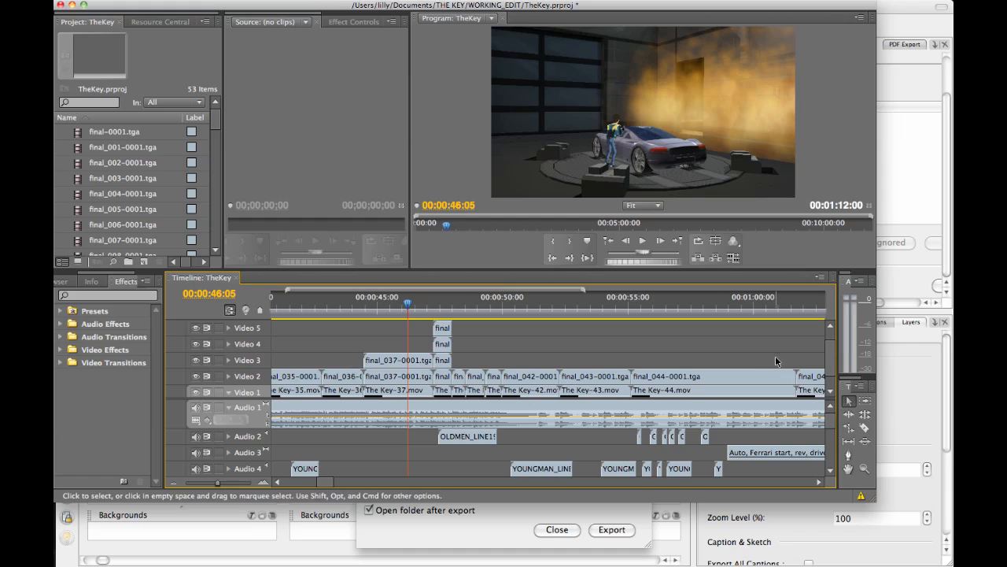
left_click(309, 374)
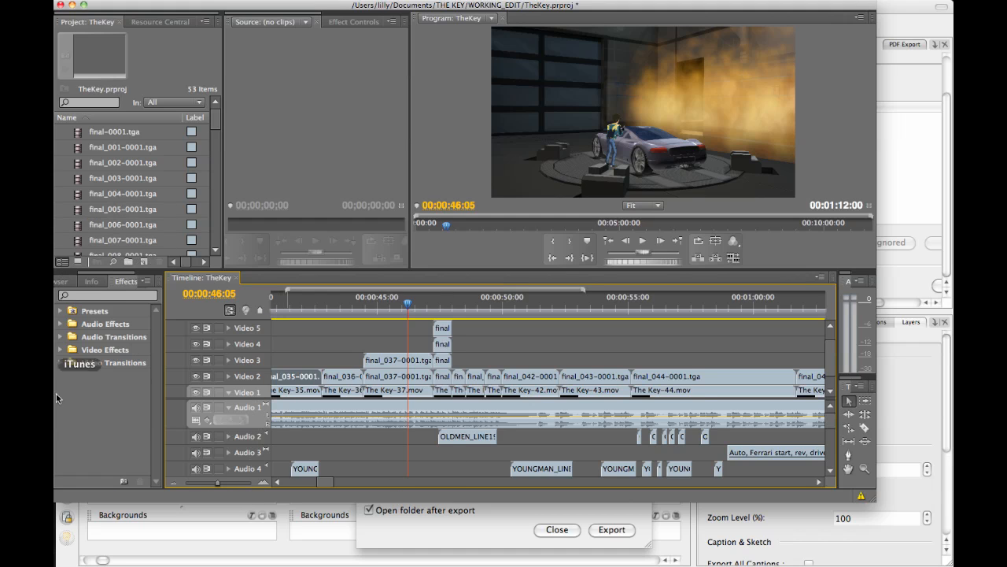
- Switch back to Storyboard Pro and close the EDL/AAF/XML export settings without exporting
left_click(52, 451)
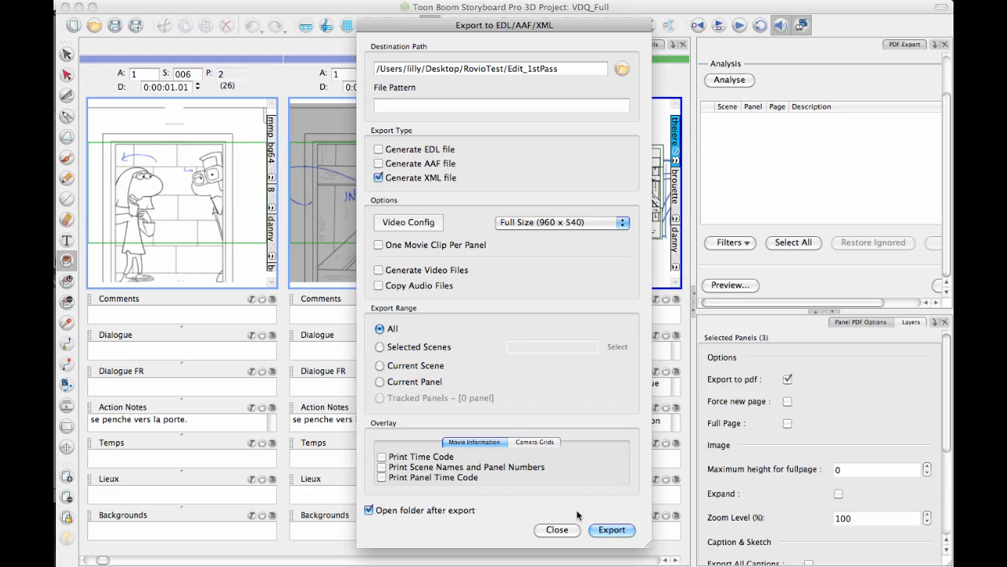
left_click(565, 529)
- Export the whole storyboard as the comma-separated file asdfasdf.csv, overwriting the existing file and opening it after export
left_click(161, 0)
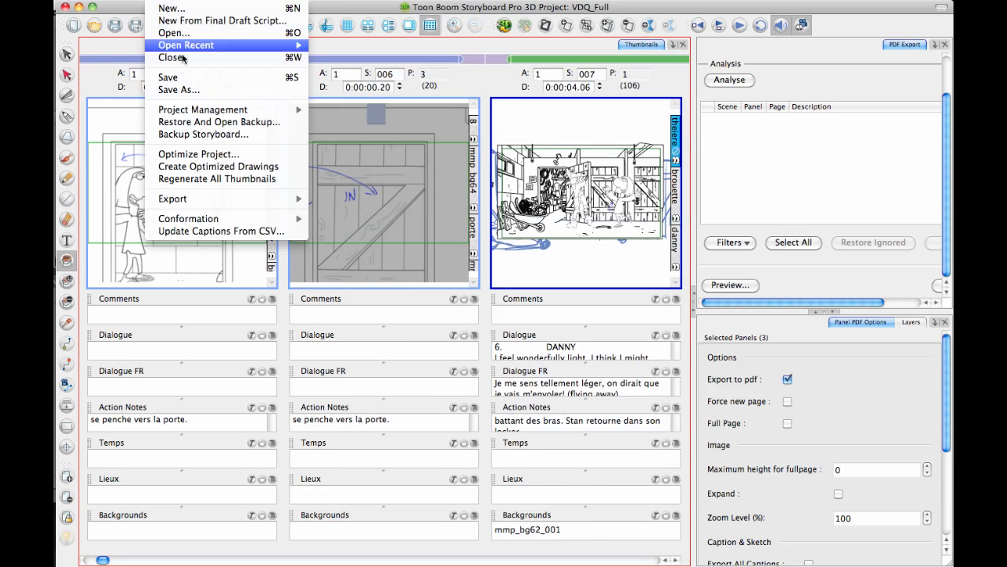
mouse_move(207, 202)
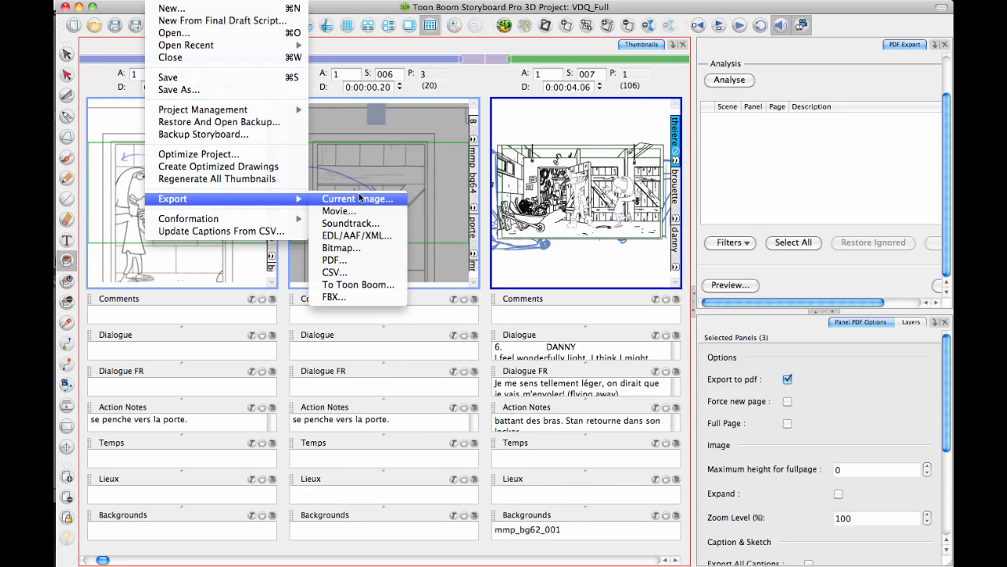
left_click(358, 277)
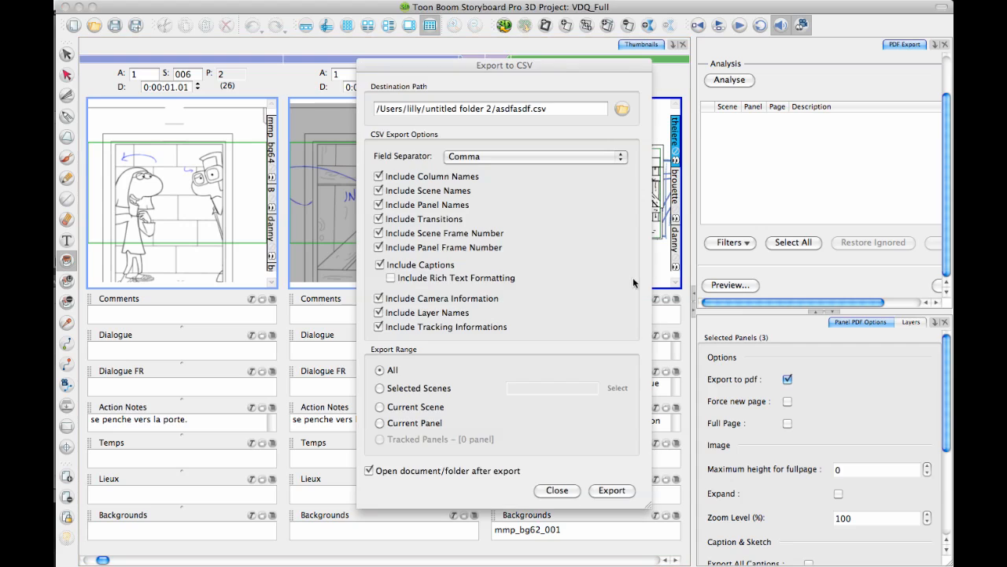
left_click(613, 490)
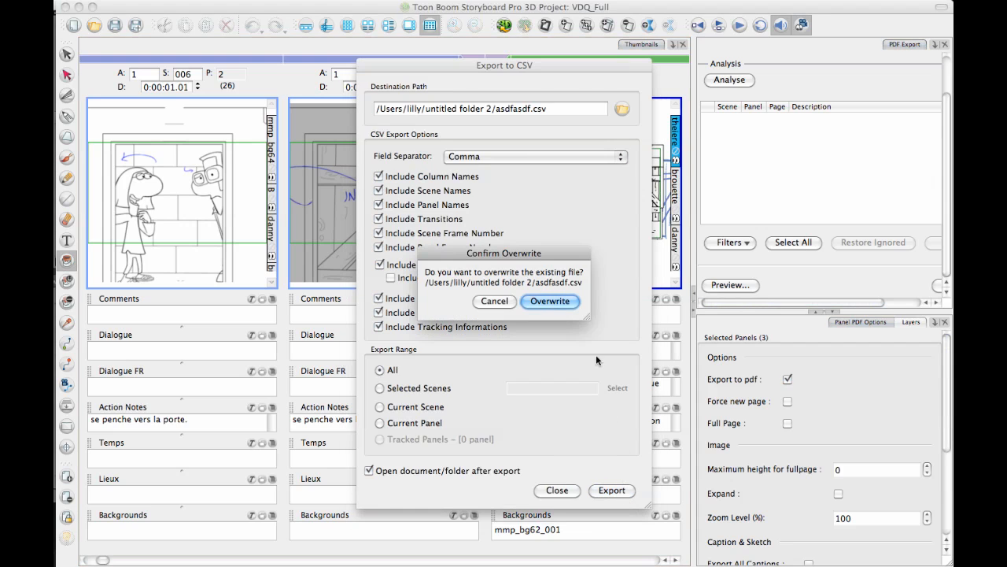
left_click(550, 301)
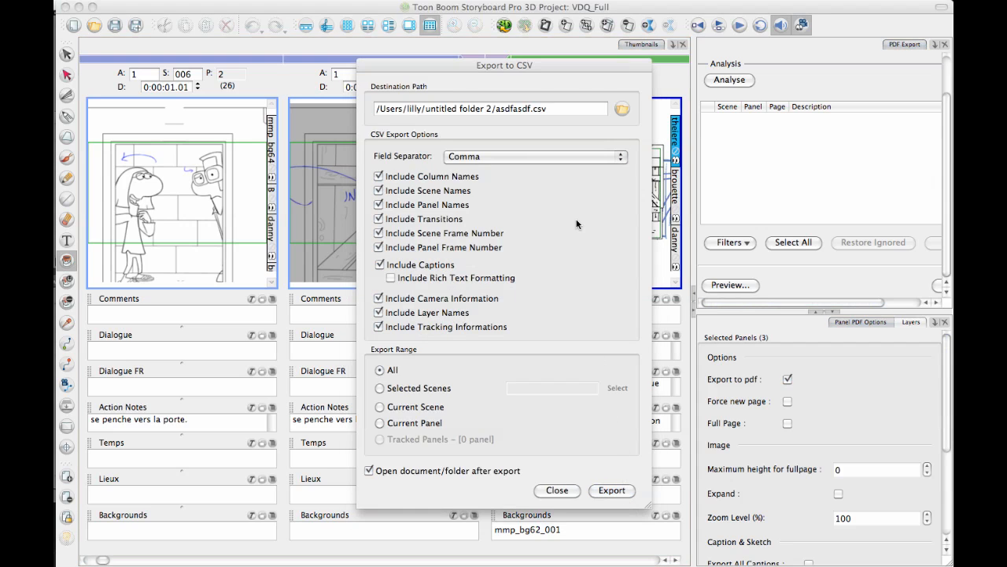
key("Return")
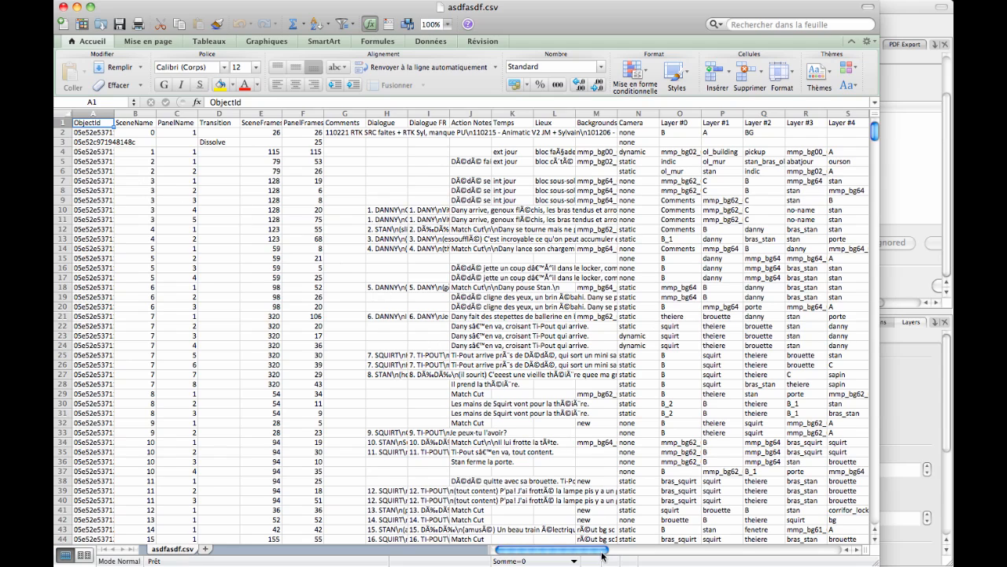
- Examine the scene names, frame counts, dialogue, action notes and camera columns in the exported spreadsheet
left_click_drag(602, 556, 573, 550)
left_click(143, 182)
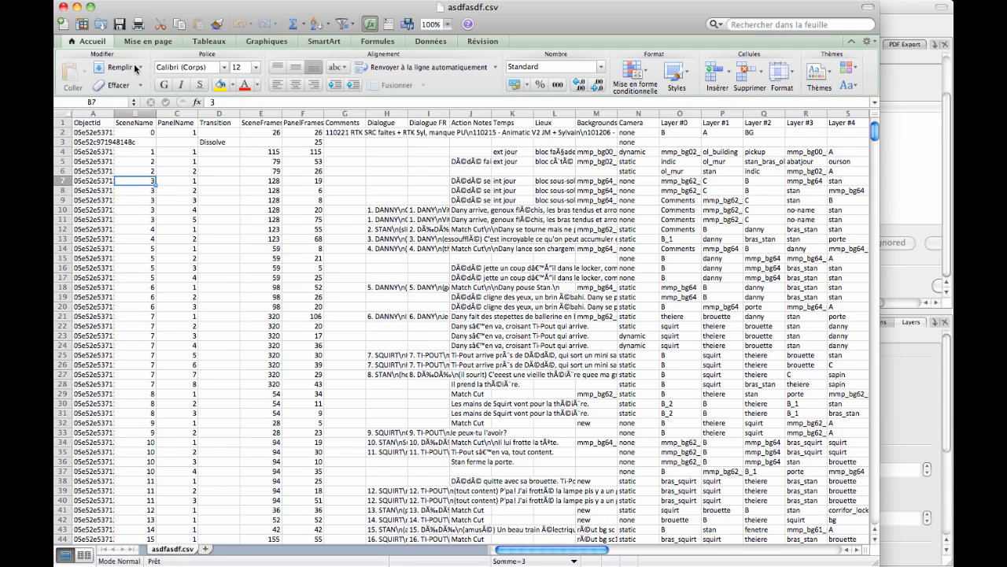
left_click(272, 181)
left_click(314, 181)
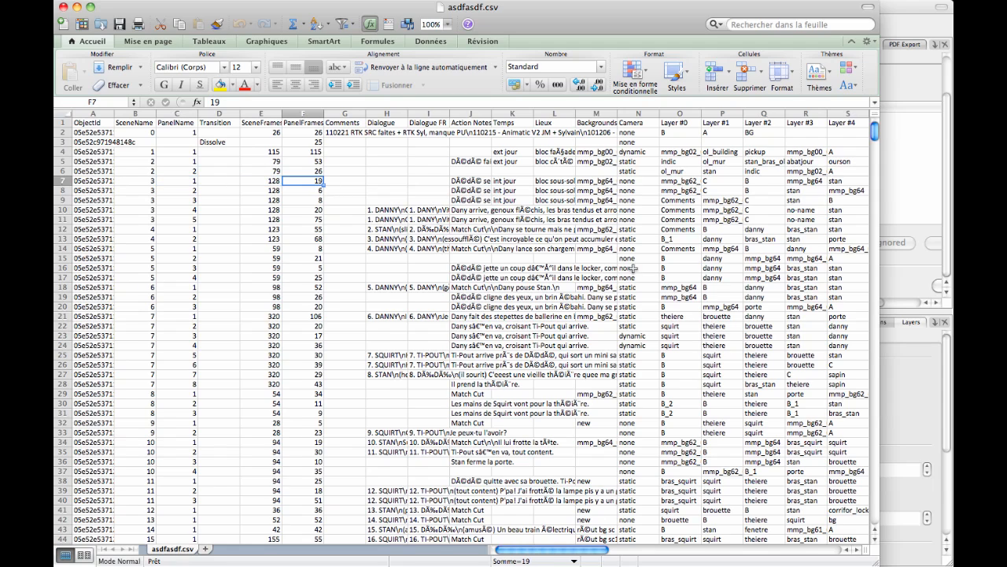
left_click_drag(376, 189, 655, 386)
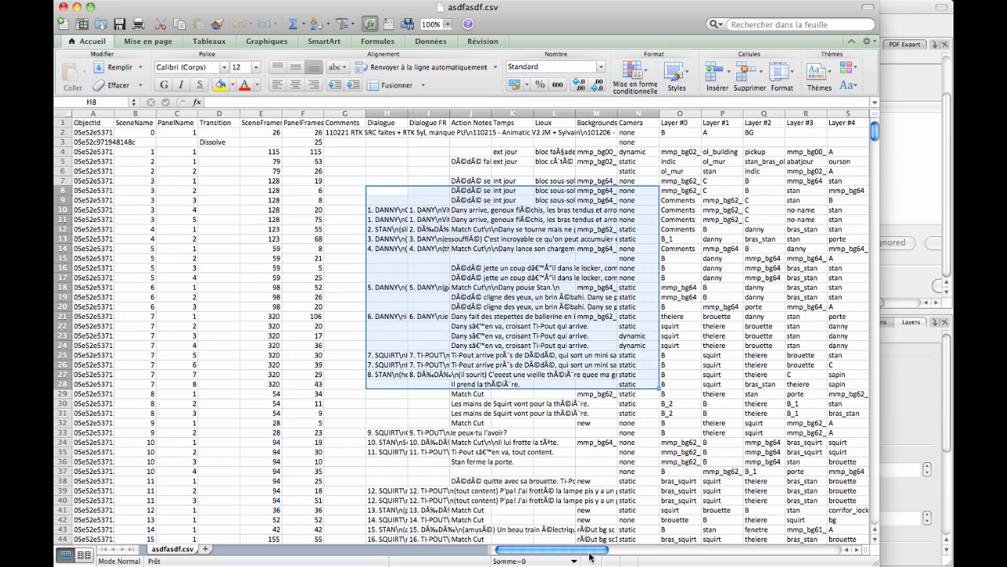
- Examine the layer name columns of the exported spreadsheet and close asdfasdf.csv
left_click_drag(593, 551, 661, 552)
left_click_drag(264, 227, 753, 404)
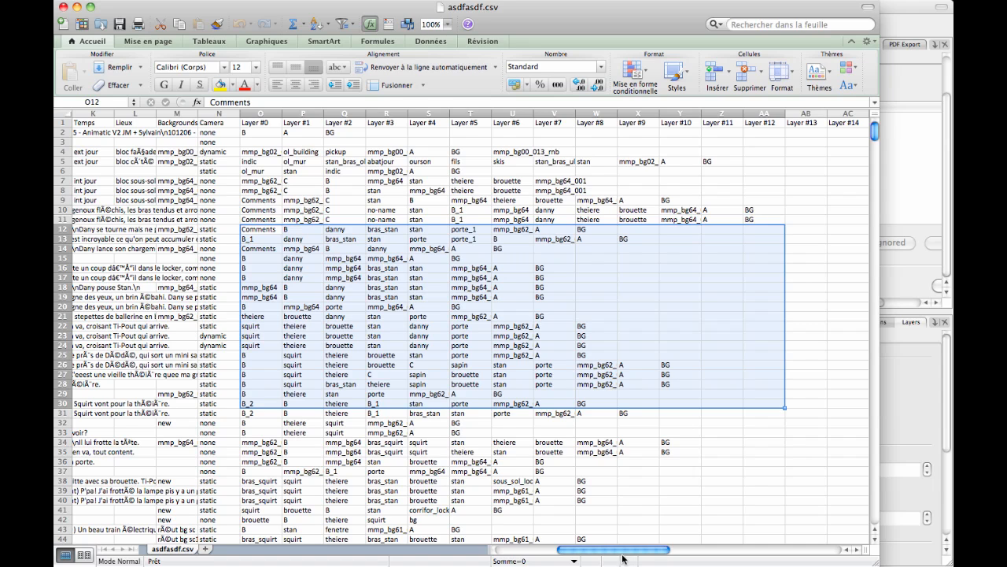
scroll(621, 558, "left", 1)
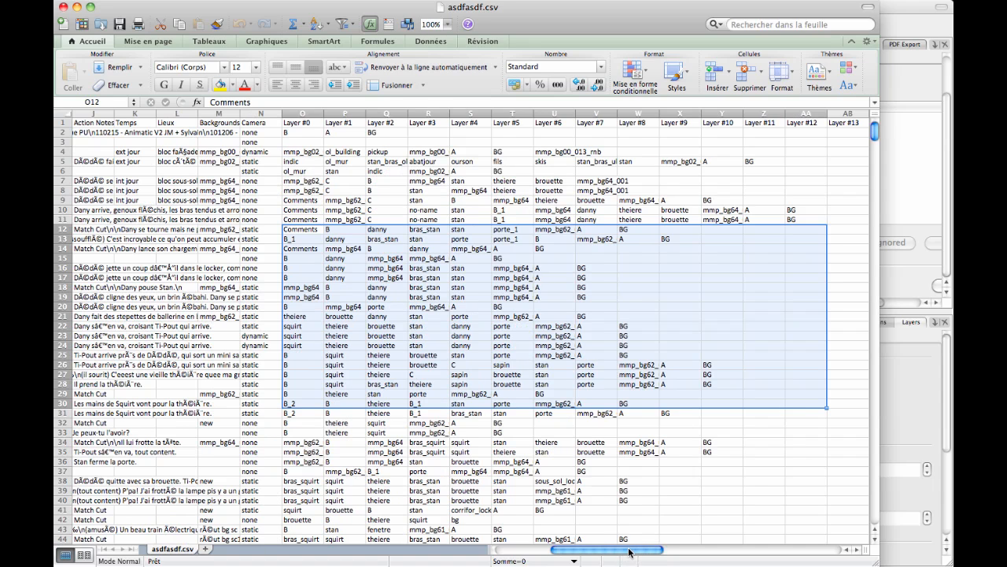
left_click_drag(629, 551, 547, 547)
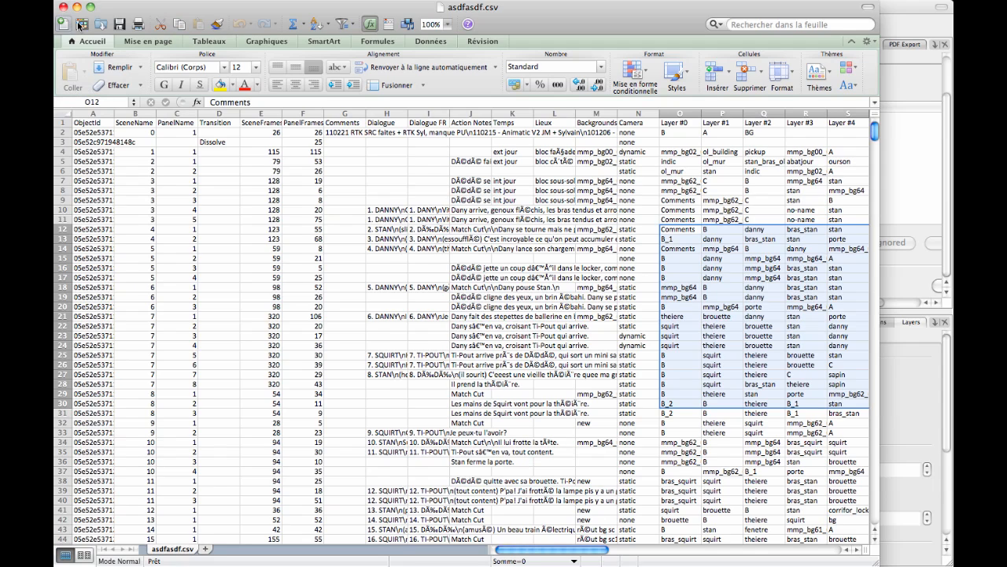
left_click(63, 7)
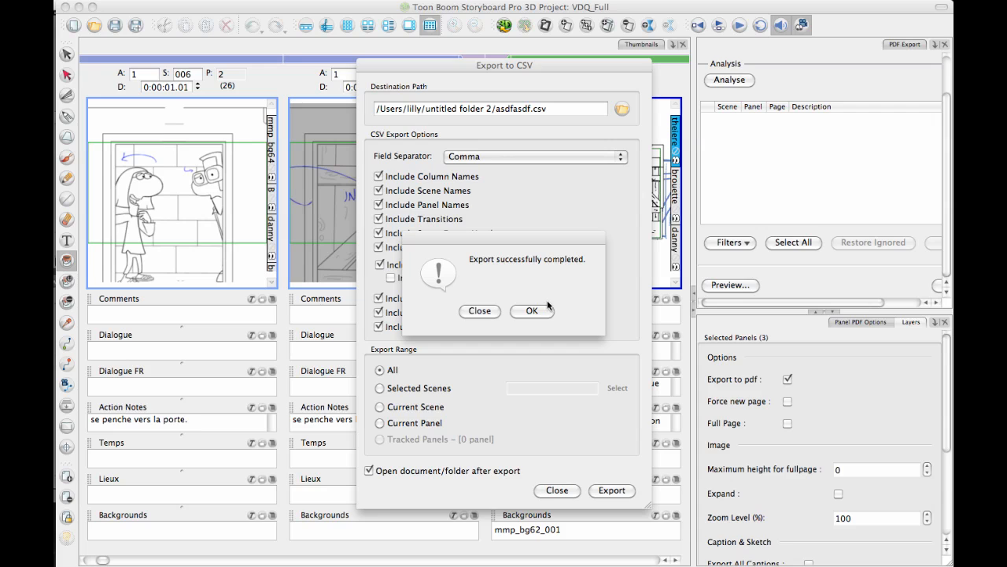
- Dismiss the export confirmation, close the CSV export settings and open the export settings for other Toon Boom programs
left_click(532, 311)
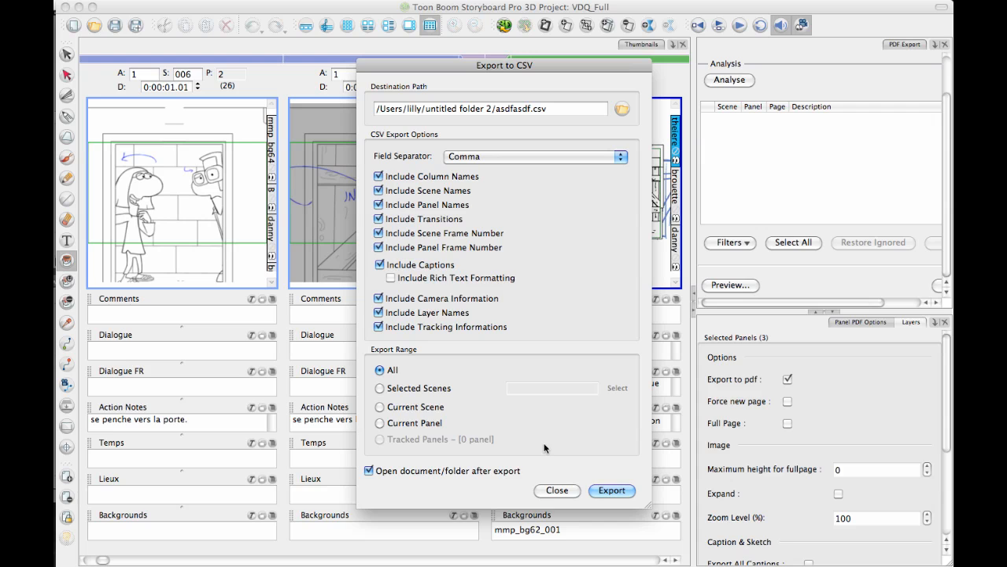
left_click(556, 490)
left_click(162, 1)
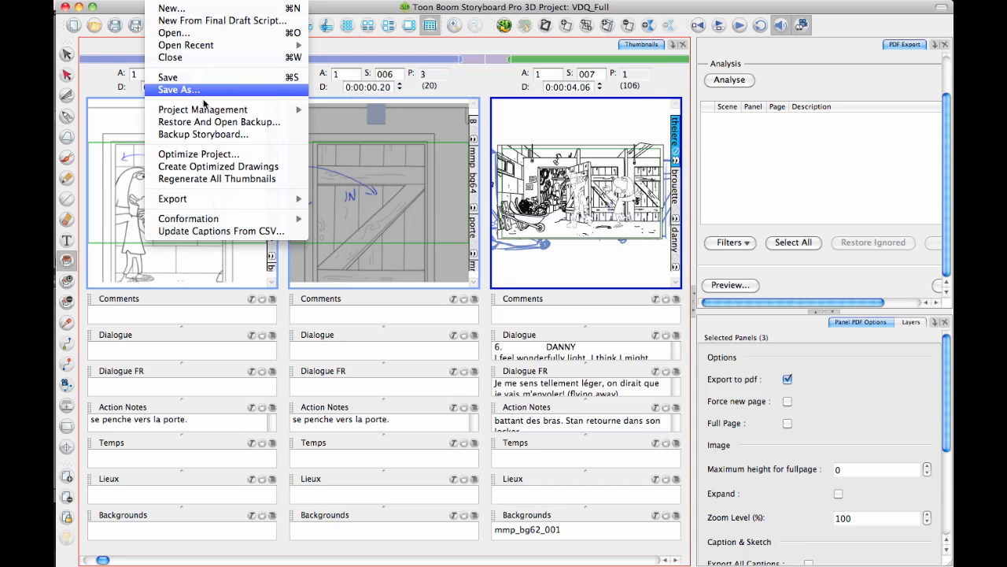
mouse_move(223, 202)
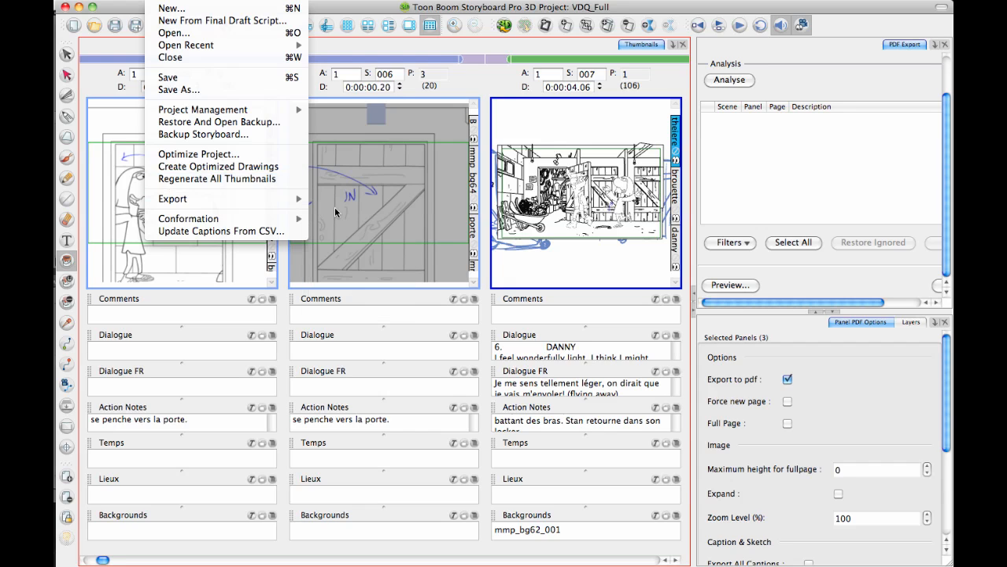
mouse_move(304, 201)
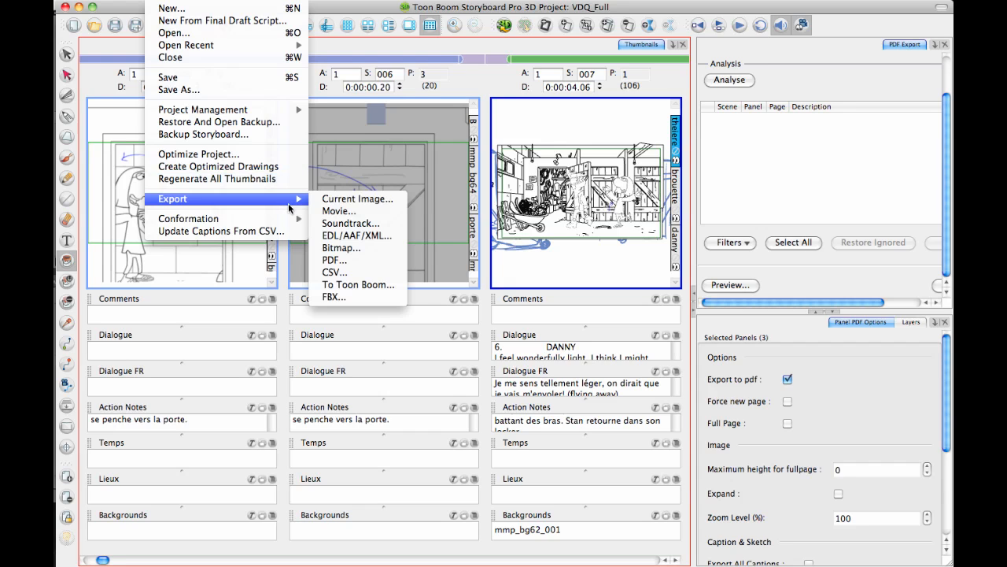
left_click(385, 291)
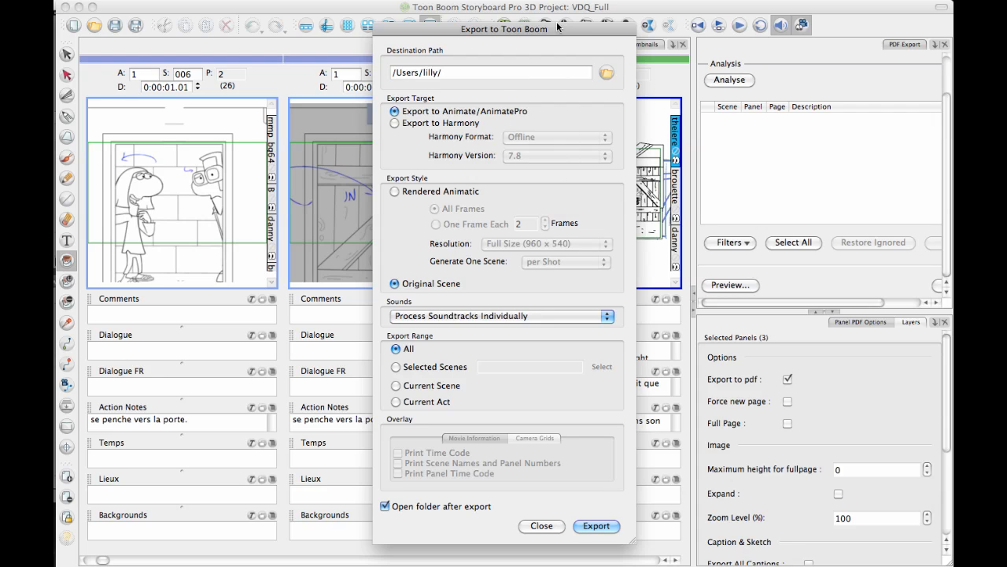
left_click_drag(547, 35, 560, 29)
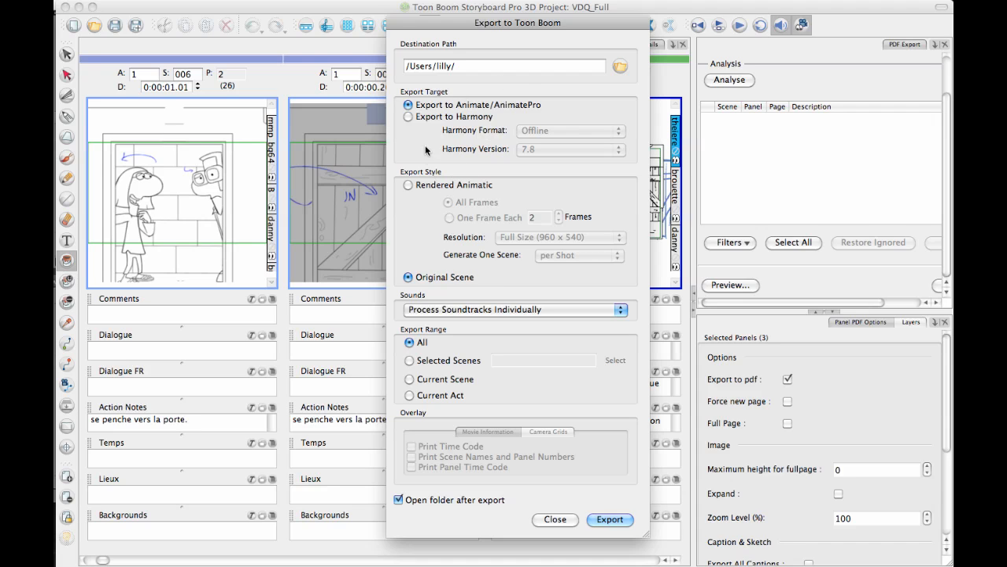
- Set the export target to Harmony with the To Database format
left_click(407, 116)
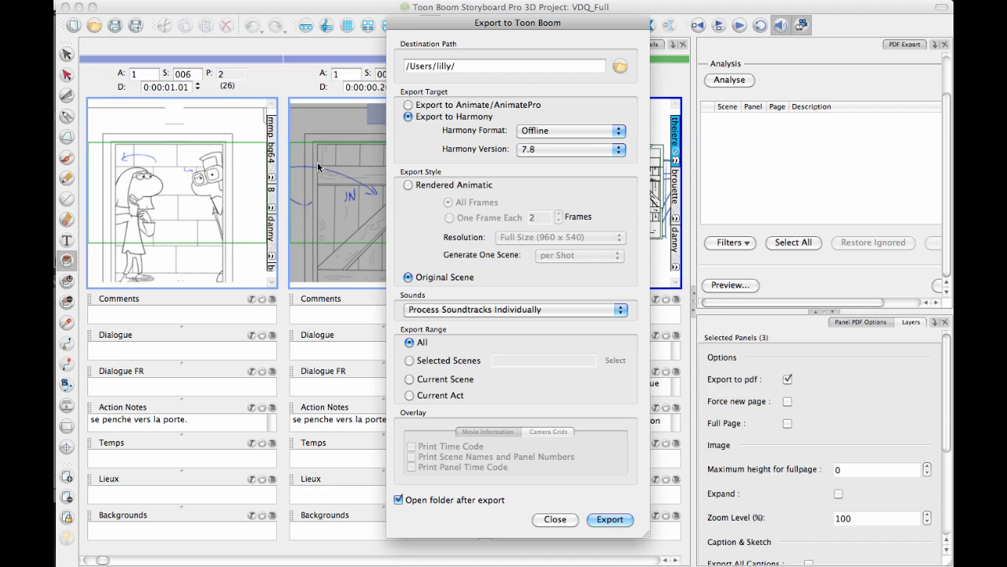
left_click(561, 132)
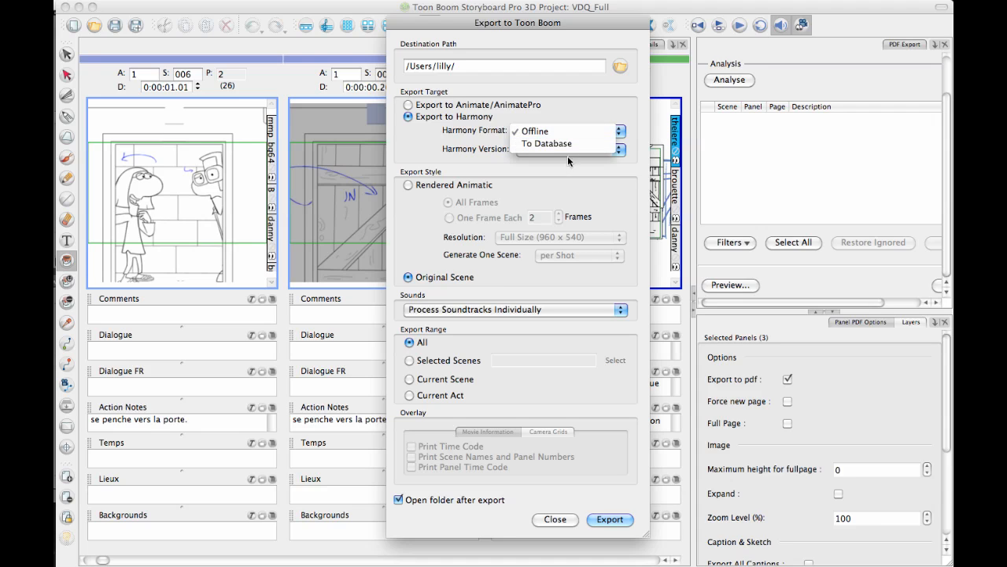
left_click(568, 156)
left_click(579, 133)
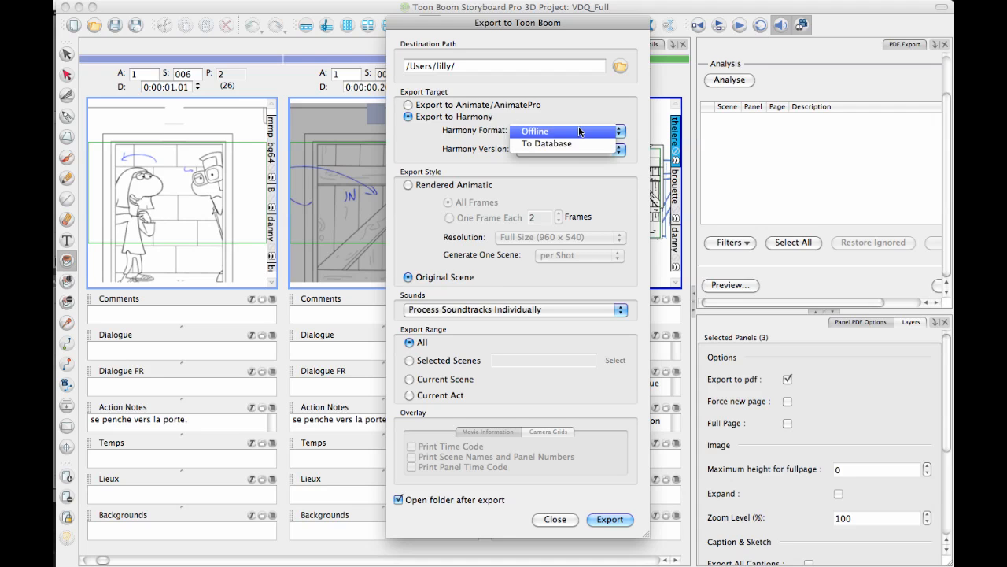
left_click(570, 141)
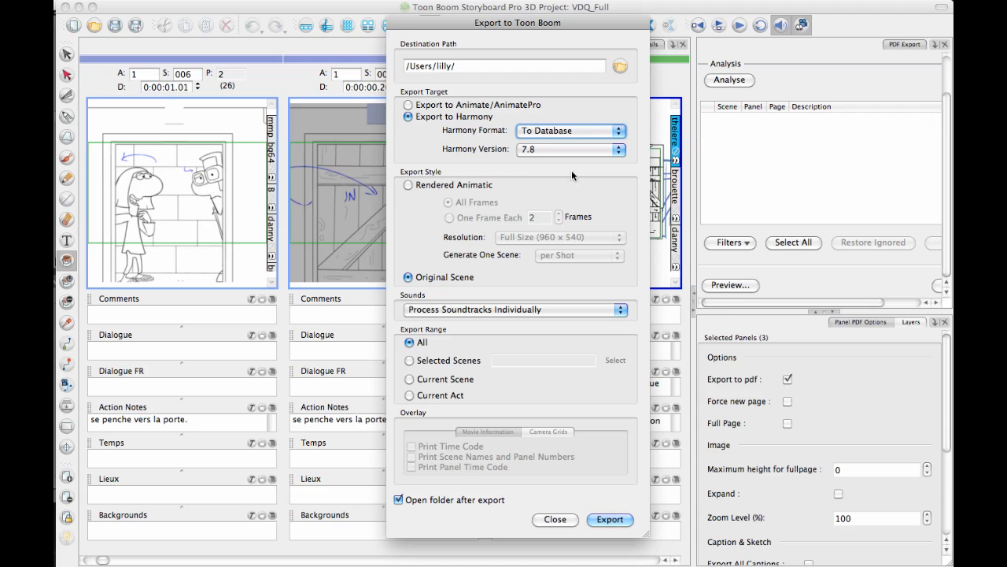
- Set the Harmony version to 9.2 and the format to Offline, and close the settings without exporting
left_click(533, 152)
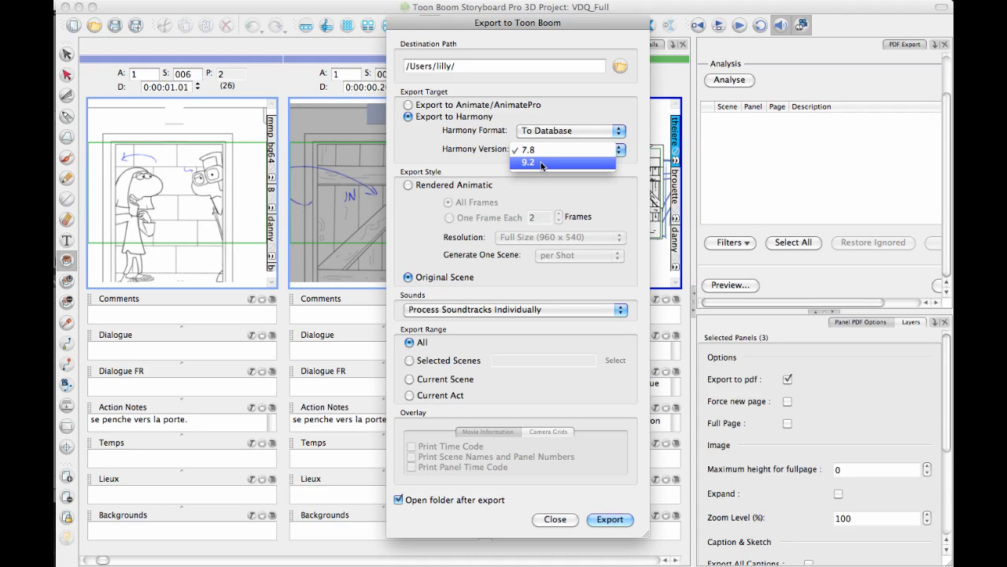
left_click(551, 162)
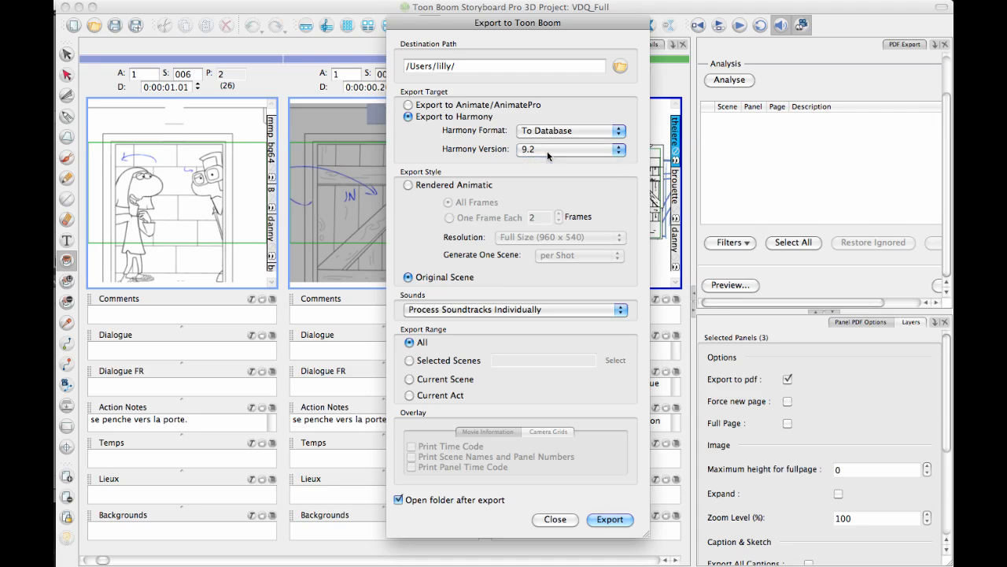
left_click(568, 130)
left_click(555, 118)
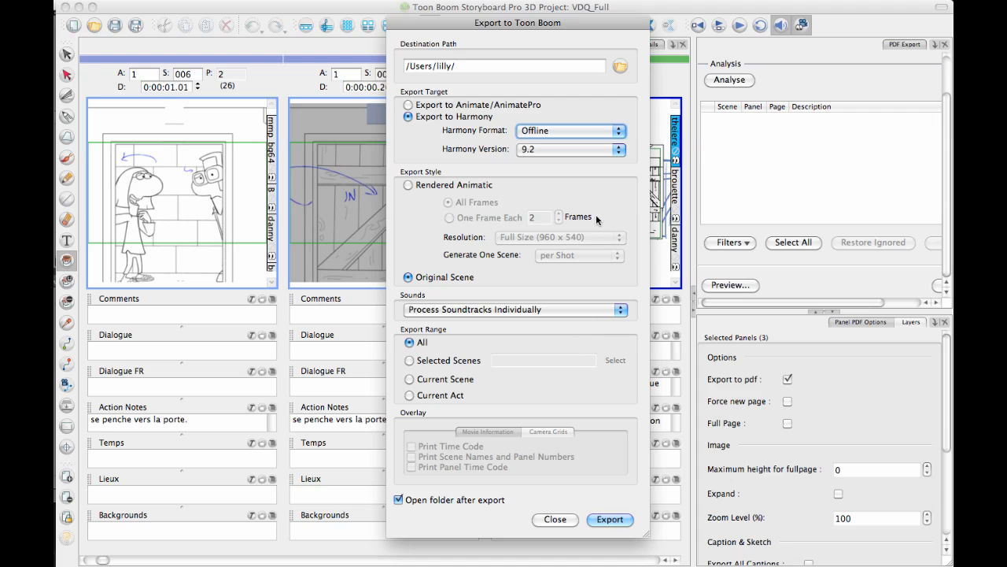
left_click(569, 520)
- Look through the available export formats down to FBX without choosing one
left_click(169, 2)
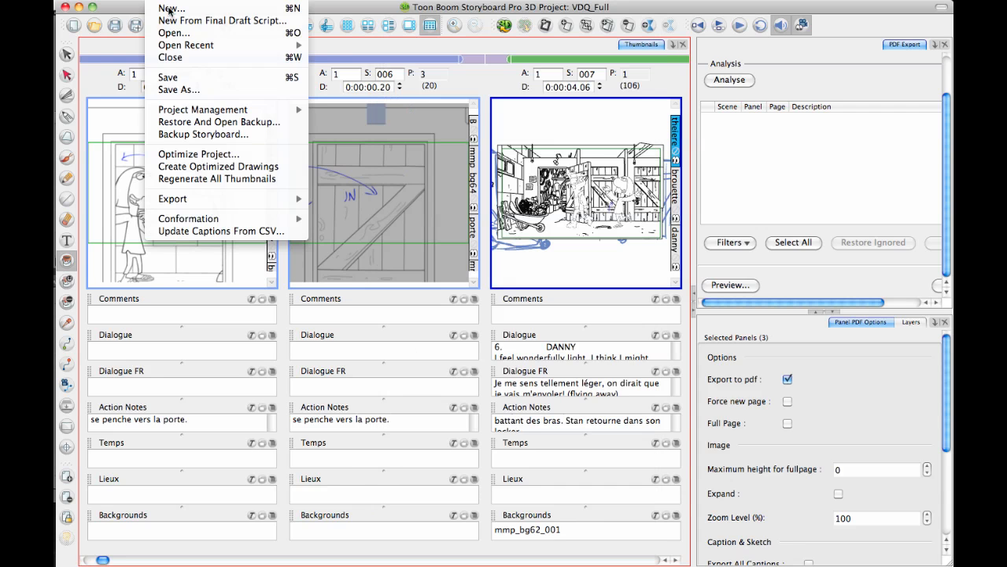
mouse_move(212, 198)
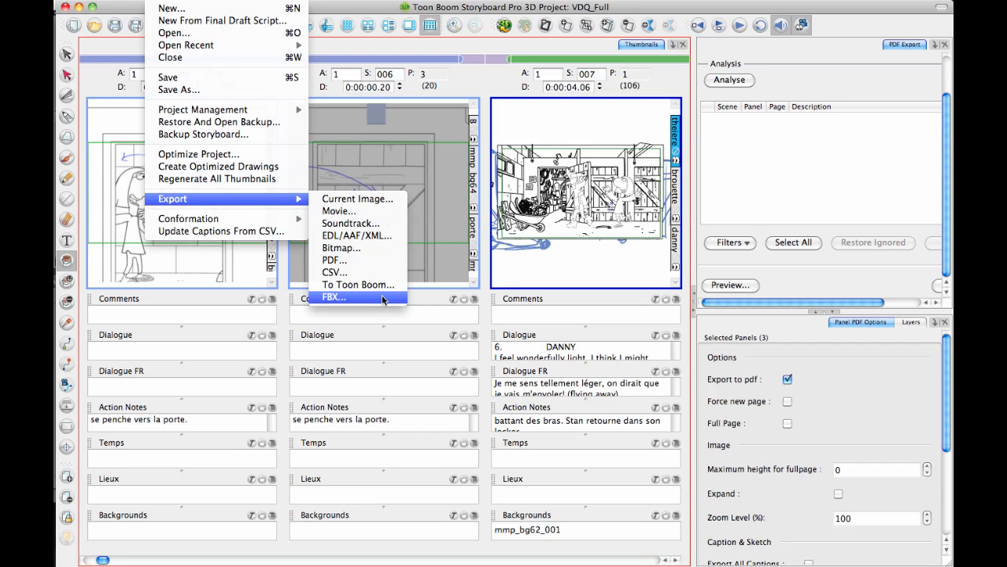
left_click(395, 403)
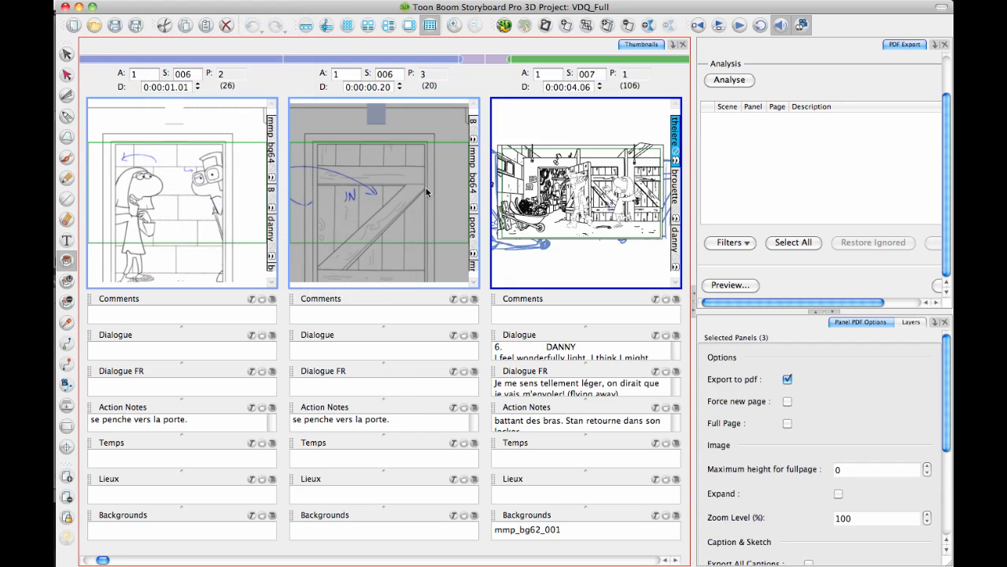